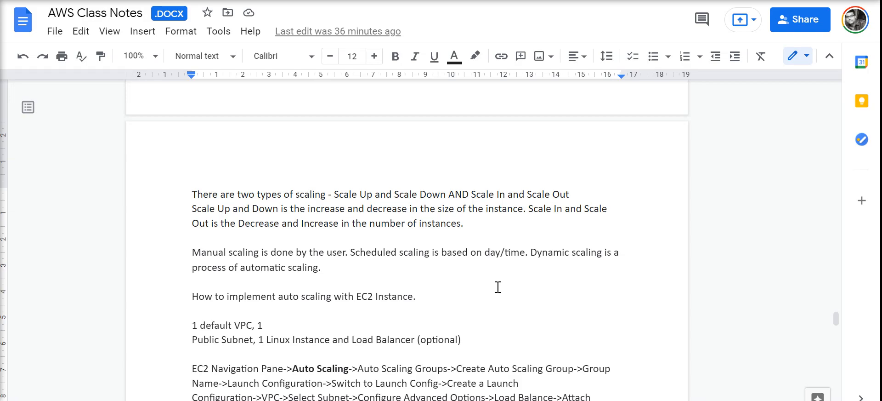
# Switch to the AWS console and copy the 64-bit x86 AMI ID of Amazon Linux 2 AMI (HVM), SSD Volume Type.
pyautogui.hotkey('alt', 'Tab')
pyautogui.hotkey('alt', 'Tab')
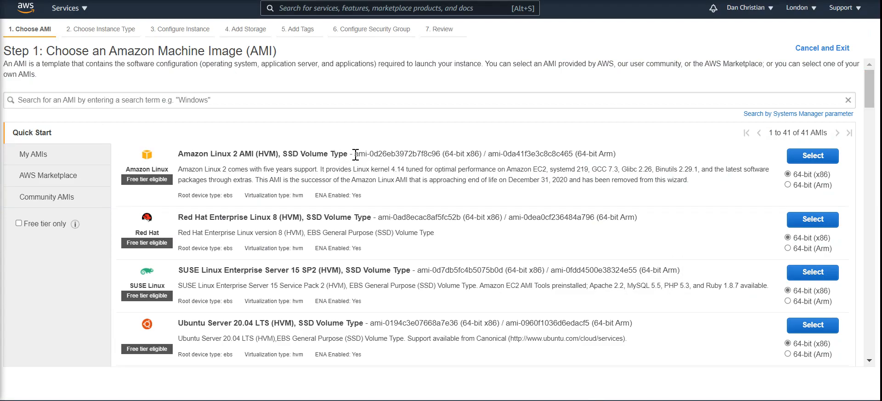
pyautogui.moveTo(355, 154); pyautogui.dragTo(442, 156)
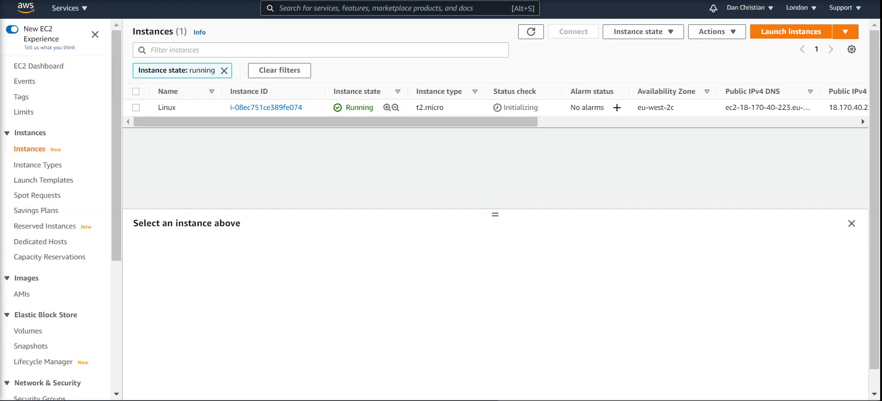
# Start a new launch configuration under EC2 Auto Scaling and name it LinuxAutoScale.
pyautogui.moveTo(118, 198); pyautogui.dragTo(103, 327)
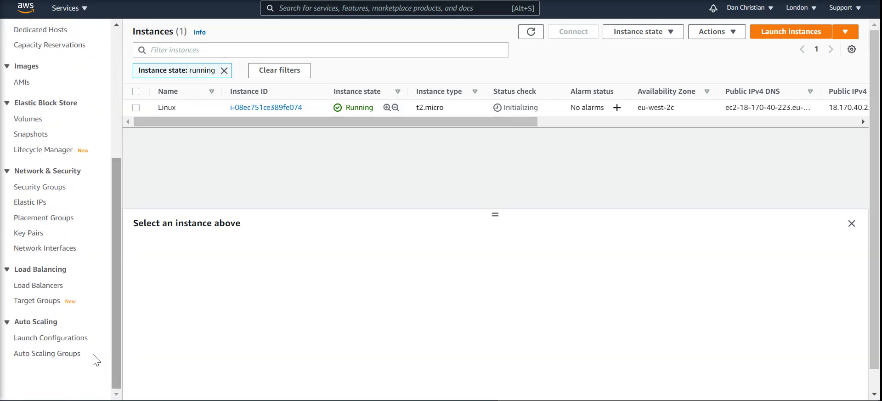
pyautogui.click(48, 339)
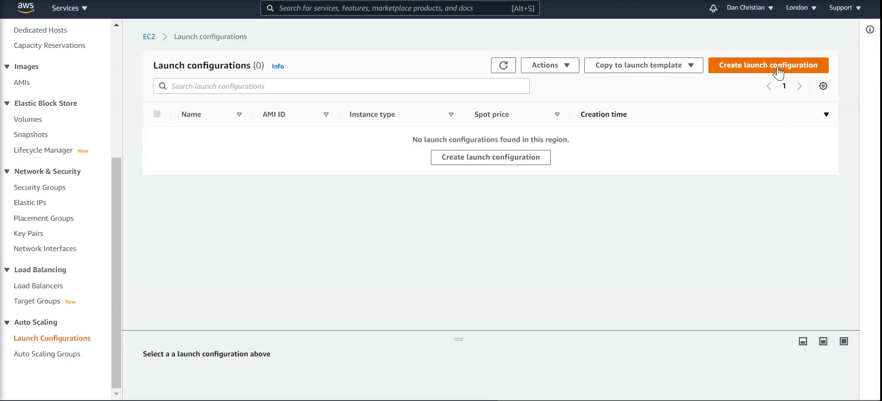
pyautogui.click(779, 73)
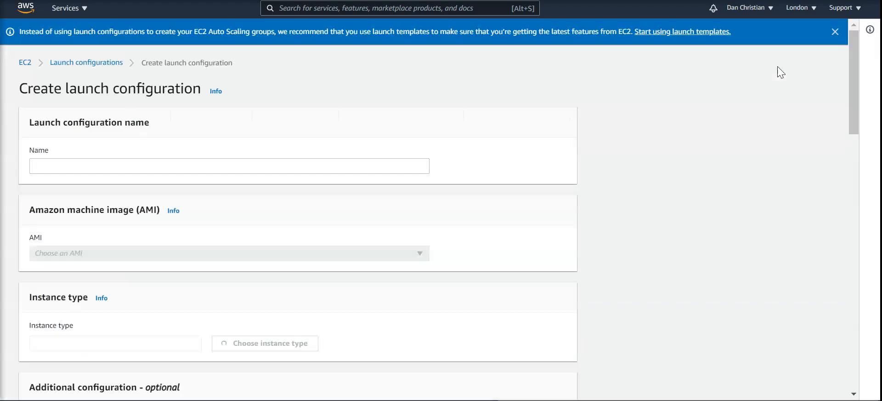
pyautogui.click(186, 166)
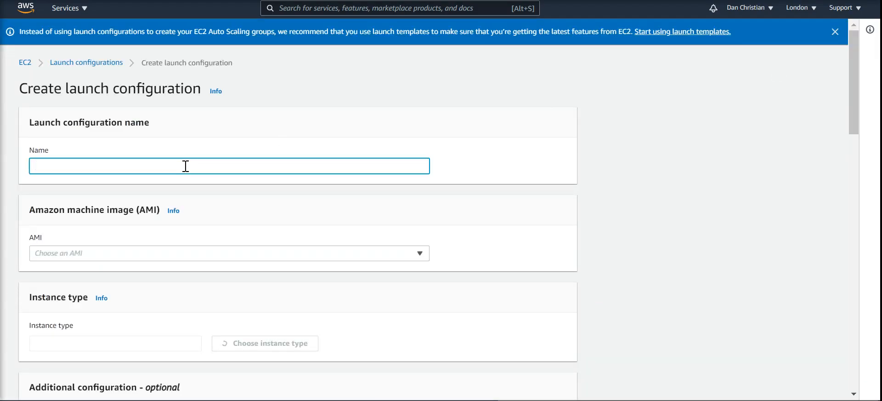
pyautogui.write('Linux')
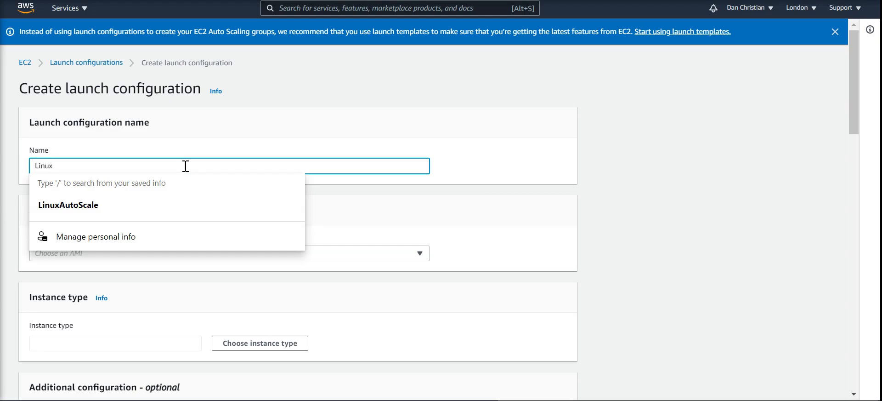
pyautogui.write('AutoScale')
pyautogui.click(117, 210)
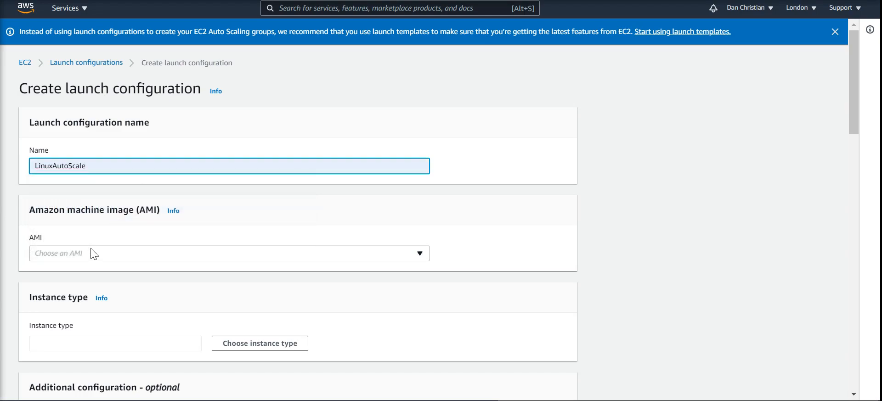
# Look up ami-0d26eb3972b7f8c96 and choose it as the launch configuration's machine image.
pyautogui.click(98, 256)
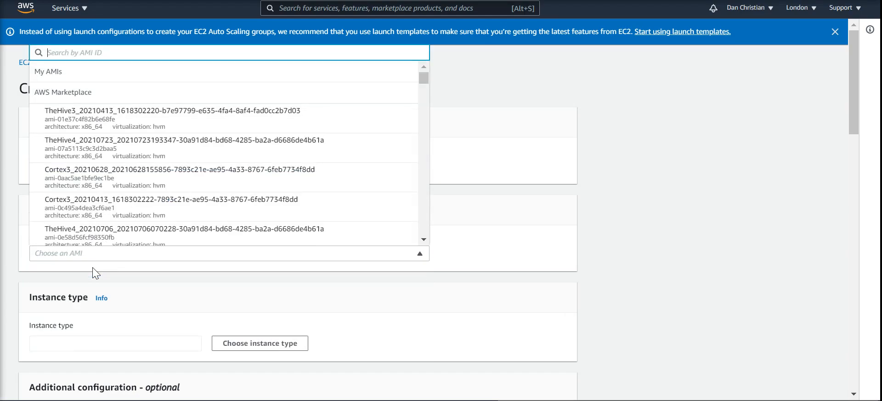
pyautogui.write('ami-0d26eb3972b7f8c96')
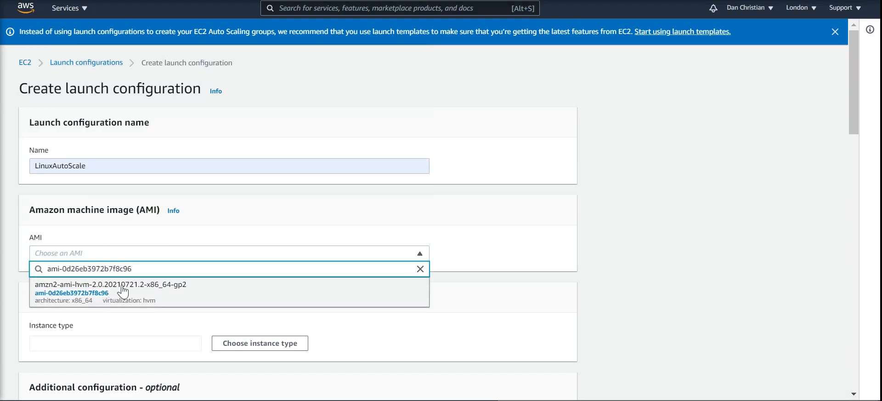
pyautogui.click(121, 288)
# Filter the instance types by t2 and choose t2.micro for the launch configuration.
pyautogui.moveTo(851, 116); pyautogui.dragTo(855, 162)
pyautogui.click(272, 178)
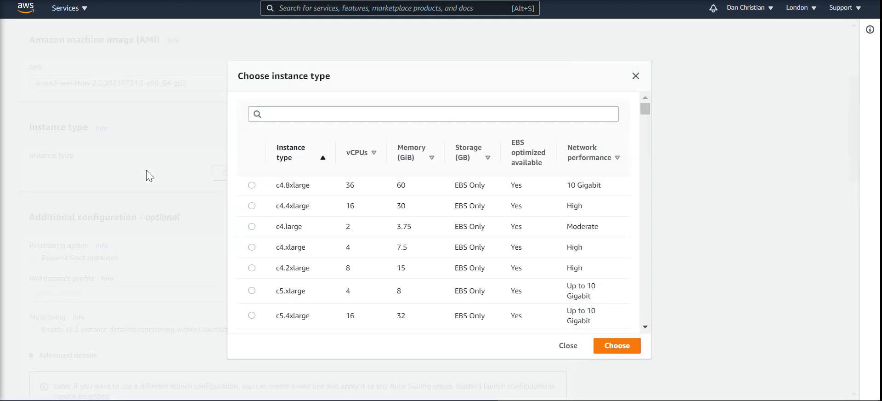
pyautogui.click(311, 115)
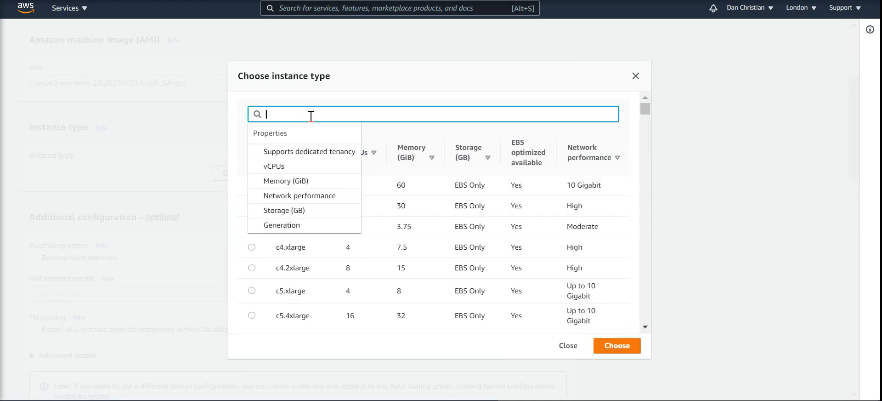
pyautogui.write('t2')
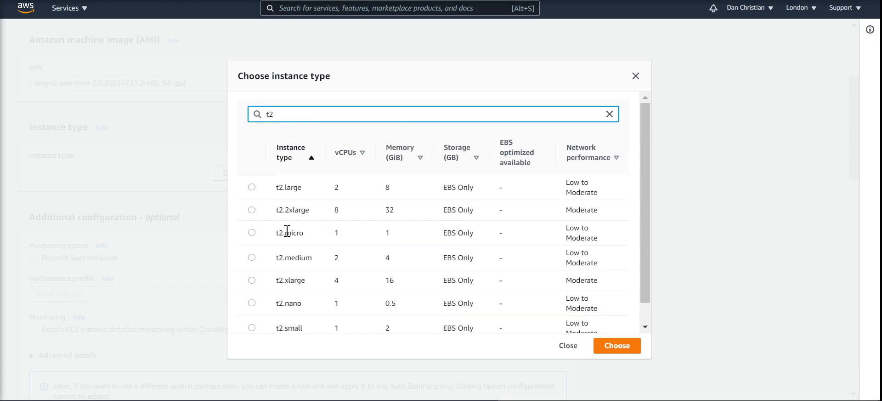
pyautogui.click(252, 233)
pyautogui.click(619, 348)
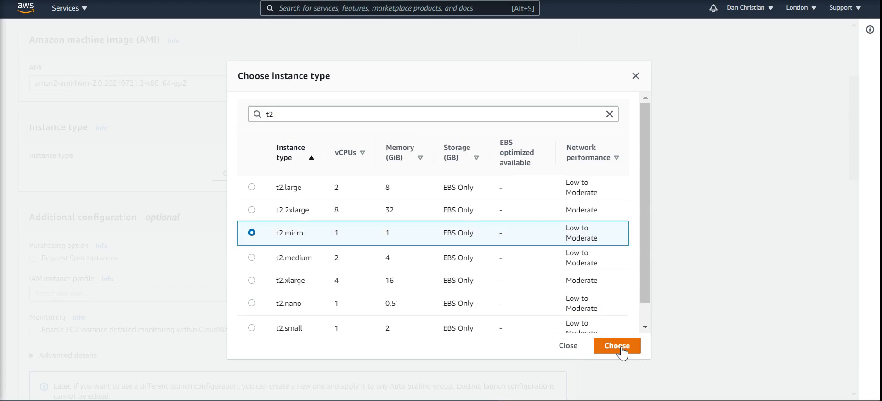
# Assign the existing Web Access SG security group to the launch configuration.
pyautogui.moveTo(854, 161); pyautogui.dragTo(851, 200)
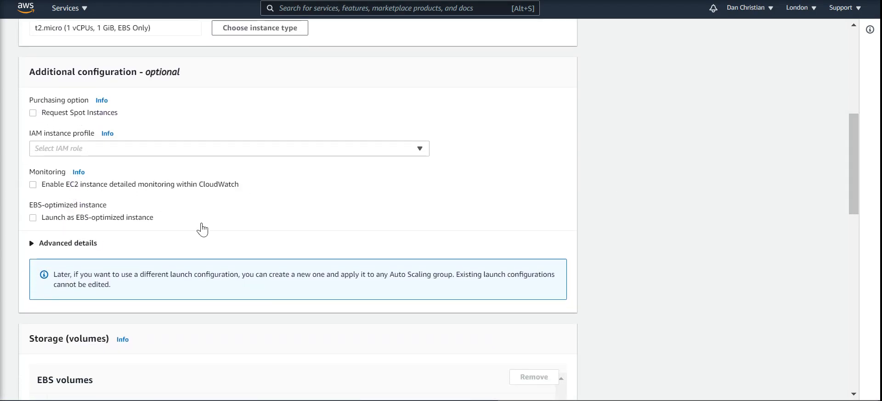
pyautogui.moveTo(854, 159); pyautogui.dragTo(851, 259)
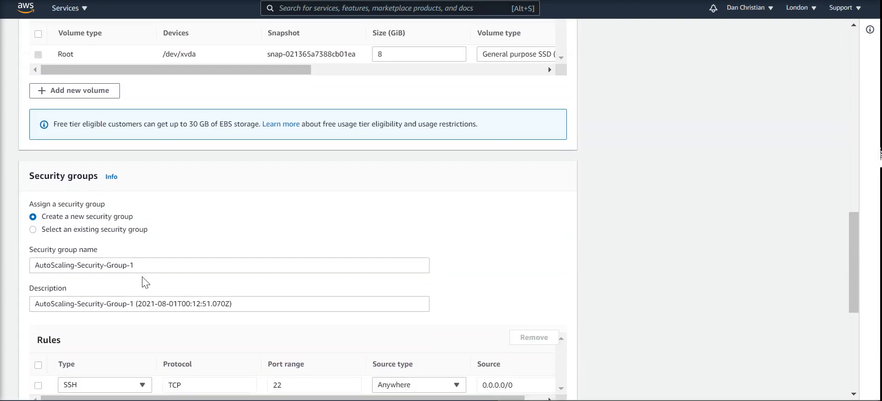
pyautogui.click(121, 230)
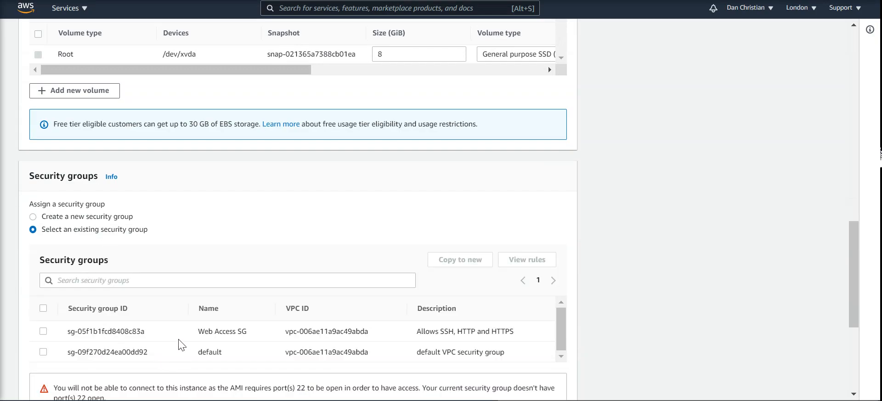
pyautogui.click(43, 332)
# Choose the listed existing key pair with its private key acknowledgement, and create the launch configuration.
pyautogui.moveTo(854, 231); pyautogui.dragTo(853, 306)
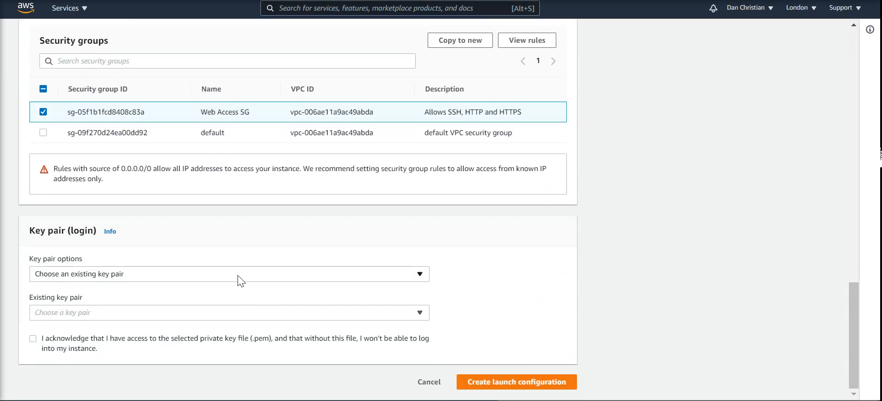
pyautogui.click(182, 315)
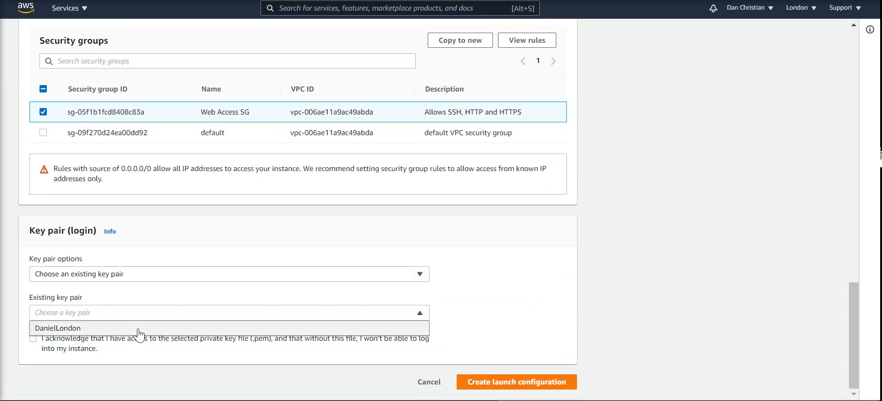
pyautogui.click(138, 328)
pyautogui.click(33, 339)
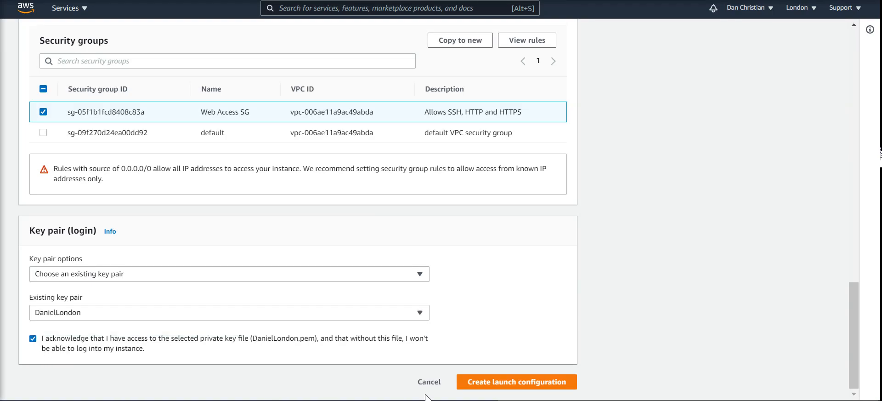
pyautogui.scroll(1, 489, 382)
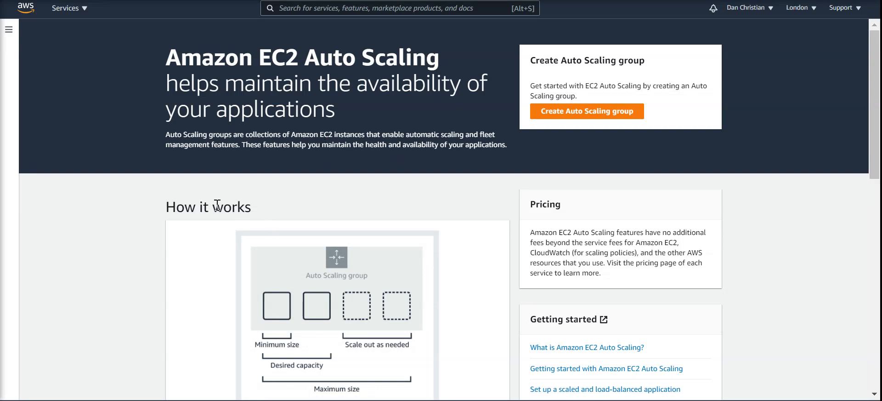
# Start creating an Auto Scaling group and name it MyASG.
pyautogui.click(592, 118)
pyautogui.click(251, 176)
pyautogui.write('MyASG')
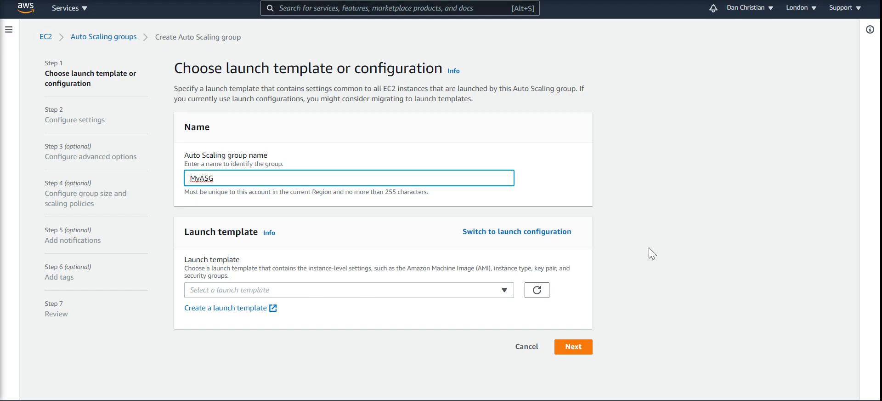
pyautogui.click(625, 243)
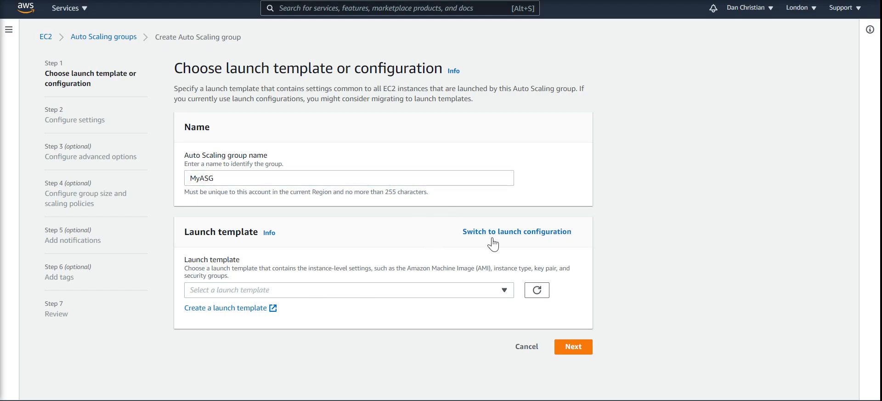
# Base the group on the LinuxAutoScale launch configuration instead of a launch template, and proceed to the network settings.
pyautogui.click(513, 232)
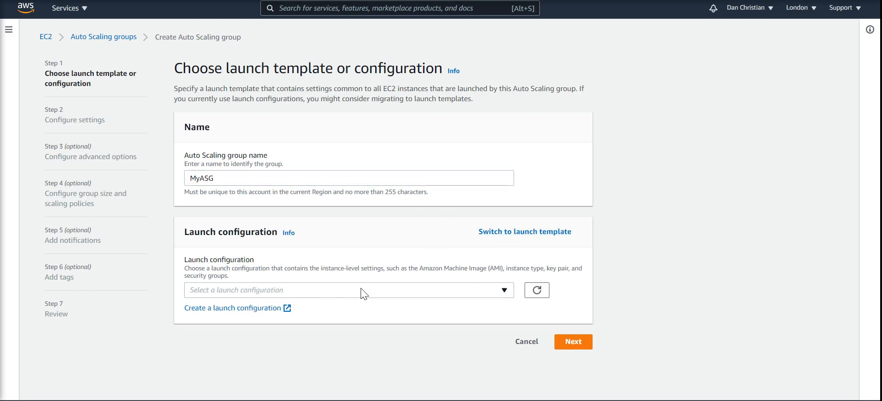
pyautogui.click(483, 292)
pyautogui.click(222, 321)
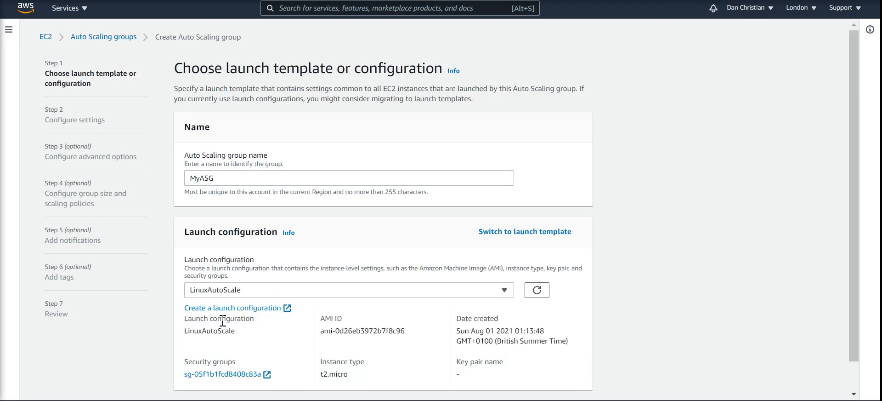
pyautogui.scroll(-2, 848, 229)
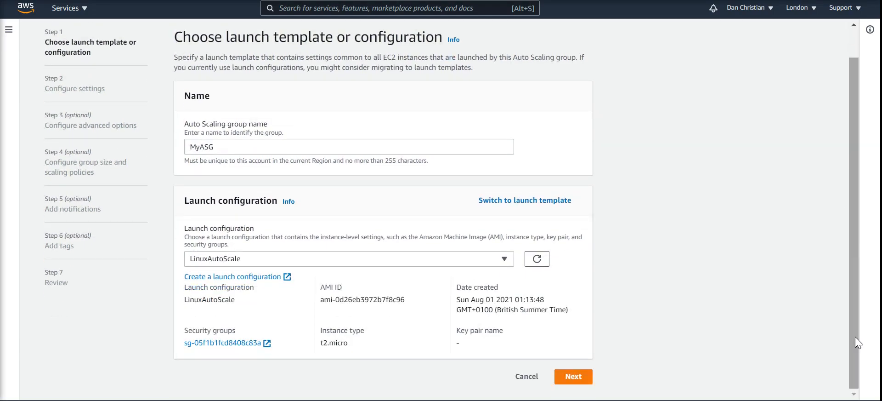
pyautogui.click(574, 377)
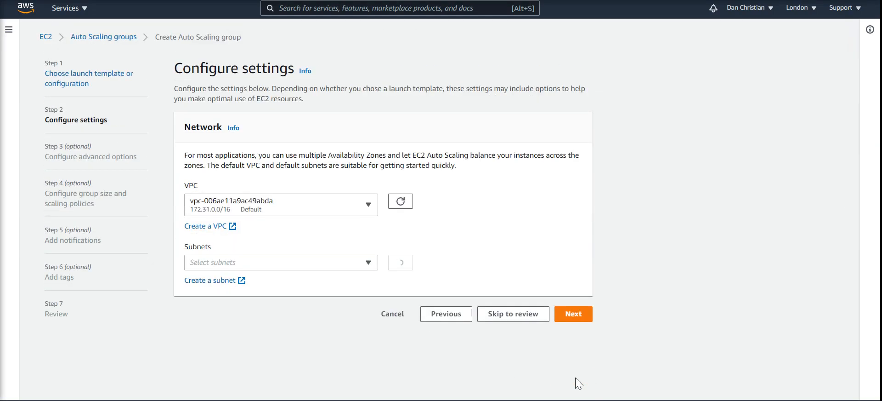
# Select the eu-west-2a, eu-west-2b and eu-west-2c default subnets for the group and proceed to the advanced options.
pyautogui.click(294, 263)
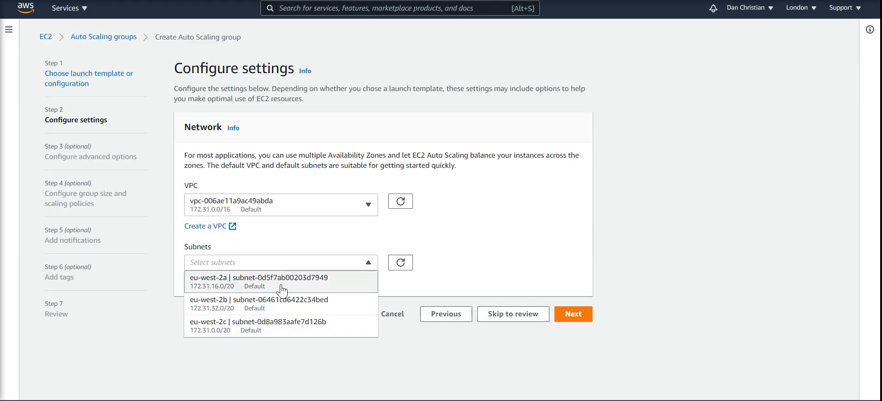
pyautogui.click(280, 323)
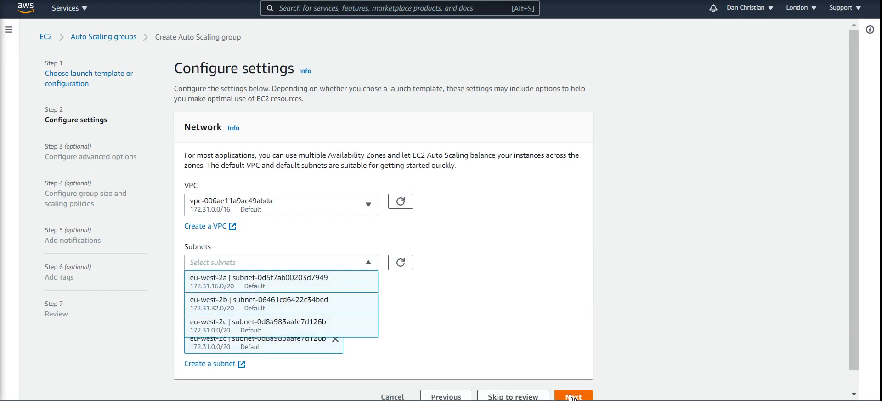
pyautogui.click(572, 396)
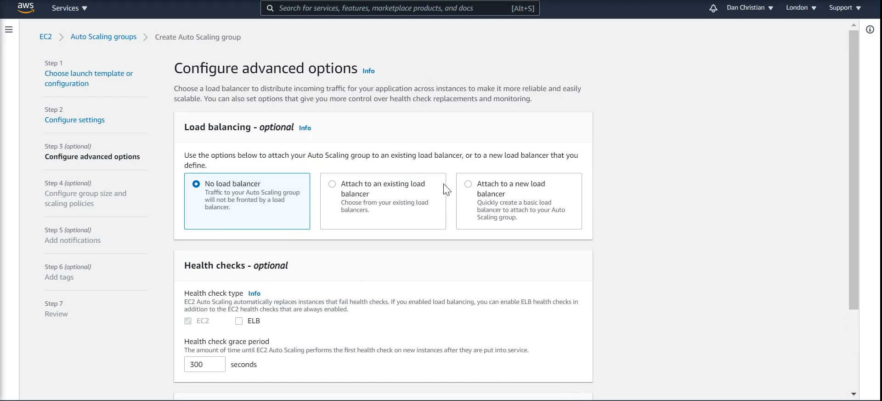
# Attach the group to a new load balancer of type Network Load Balancer and name it MyNLB.
pyautogui.click(471, 189)
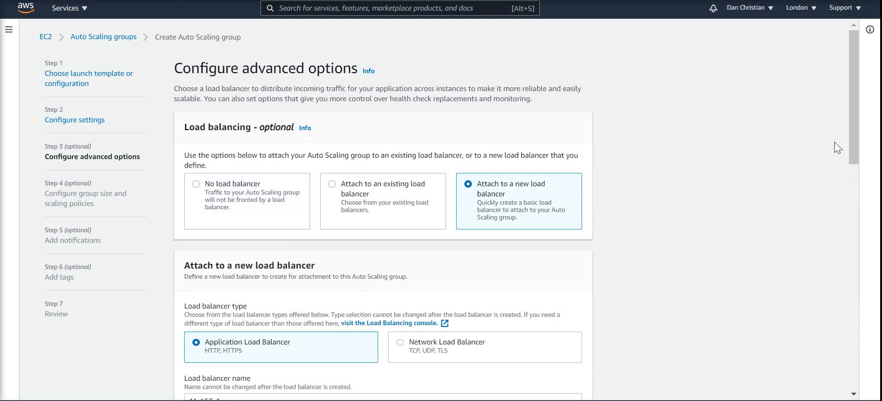
pyautogui.moveTo(851, 136); pyautogui.dragTo(859, 192)
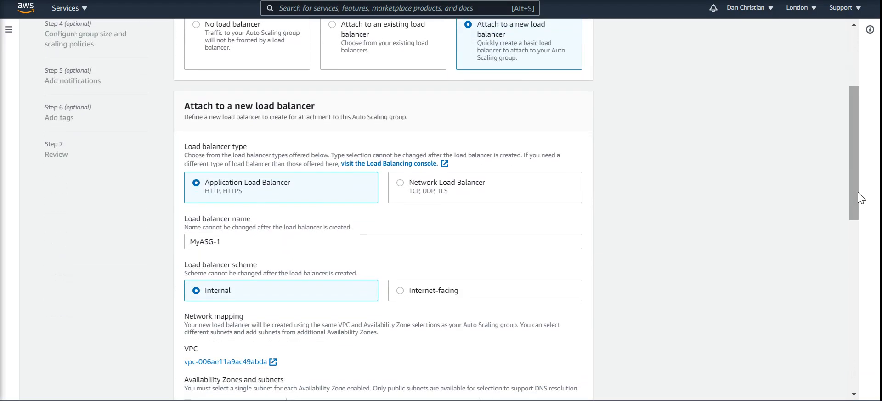
pyautogui.click(400, 183)
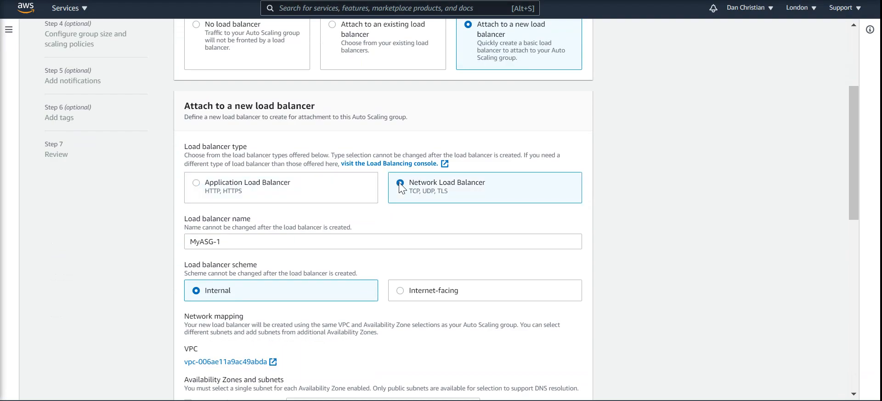
pyautogui.click(234, 243)
pyautogui.hotkey('ctrl', 'a')
pyautogui.write('My')
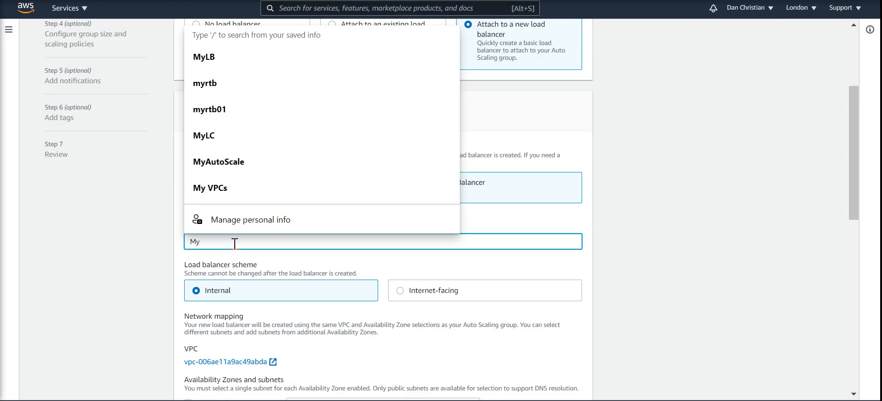
pyautogui.write('NLB')
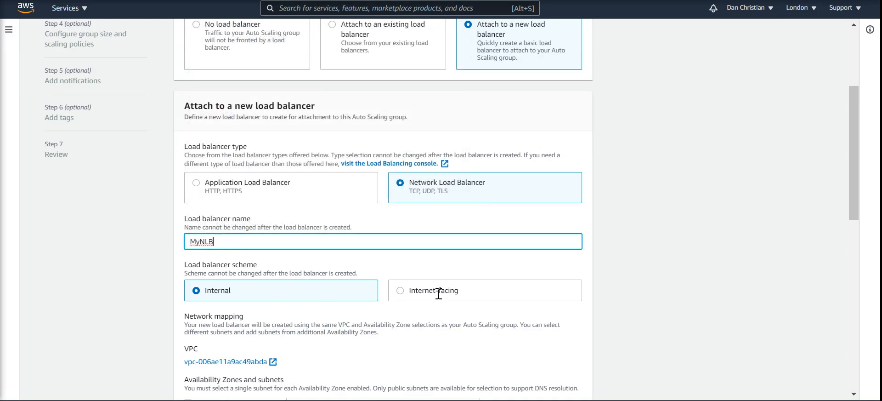
# Make the new load balancer internet-facing and try to proceed to the group size settings.
pyautogui.click(403, 291)
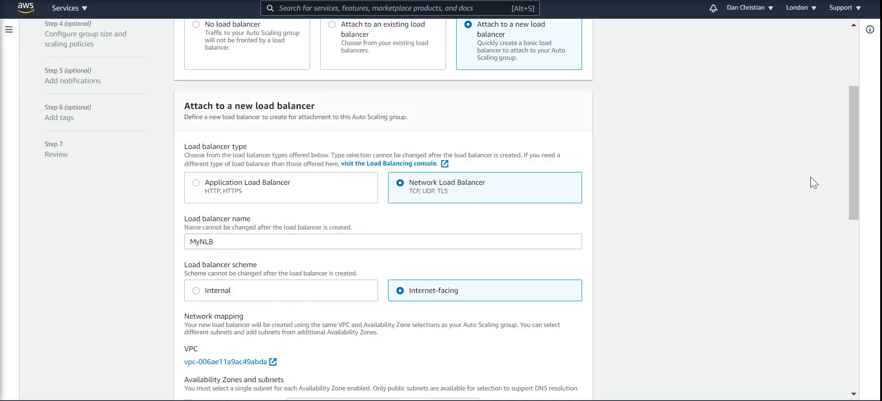
pyautogui.moveTo(851, 170)
pyautogui.mouseDown()
pyautogui.moveTo(845, 330)
pyautogui.moveTo(849, 277)
pyautogui.moveTo(855, 343)
pyautogui.mouseUp()
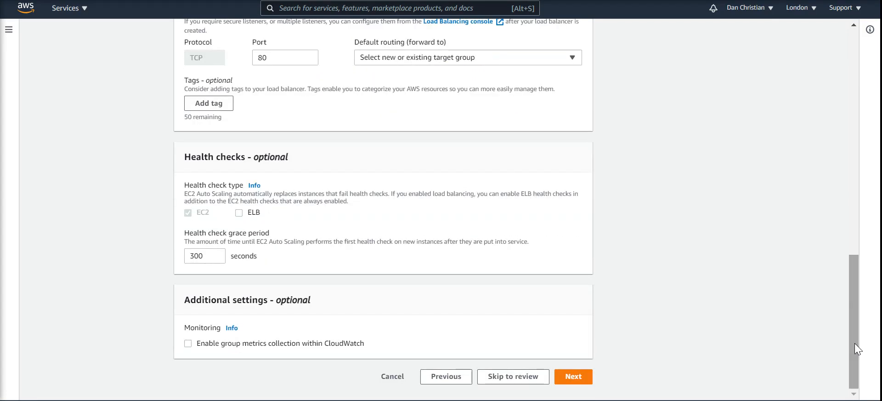
pyautogui.click(590, 376)
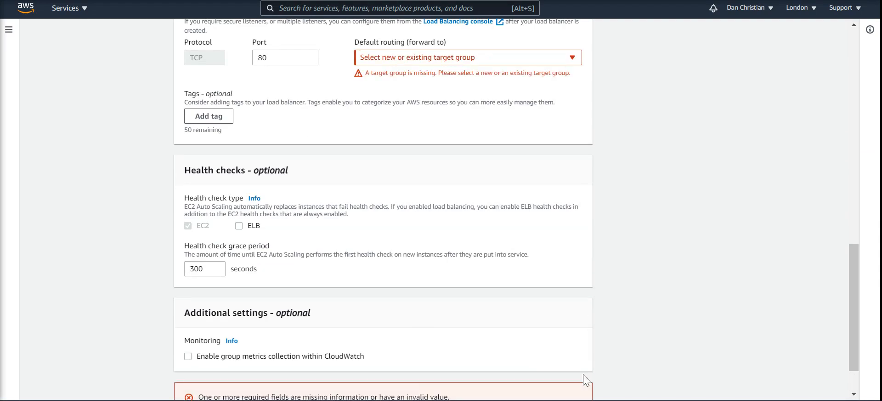
# Forward the load balancer's port 80 listener to a new target group named MyNLB and proceed to the group size settings.
pyautogui.click(443, 59)
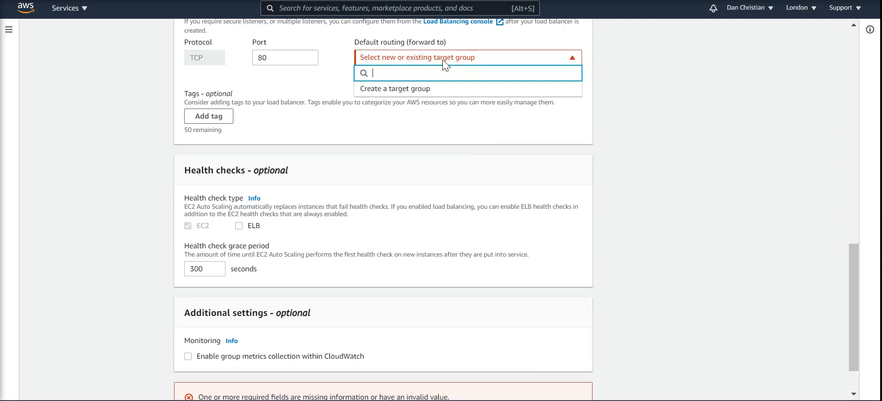
pyautogui.click(423, 88)
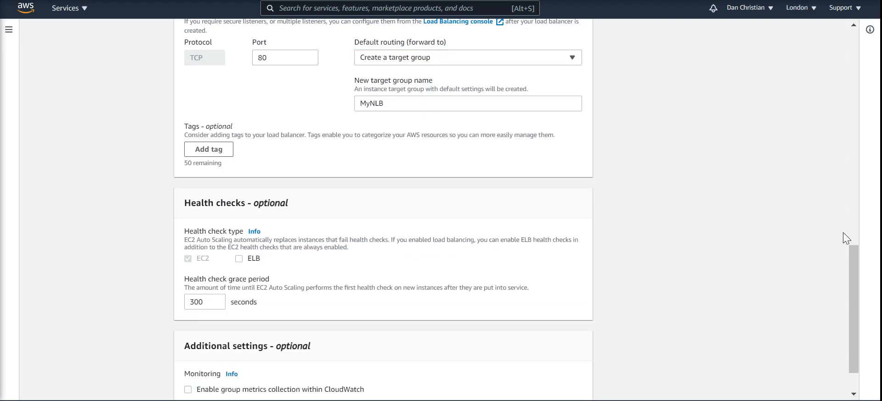
pyautogui.moveTo(852, 261); pyautogui.dragTo(853, 318)
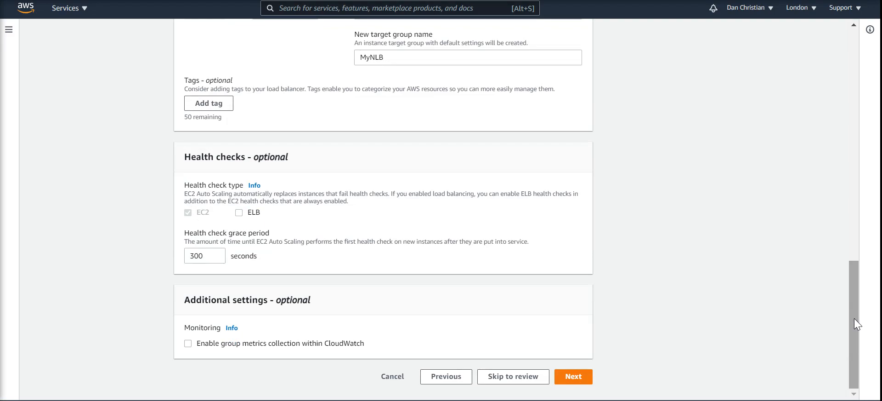
pyautogui.click(573, 376)
# Set the group's desired capacity to 2, minimum capacity to 2 and maximum capacity to 4.
pyautogui.click(185, 203)
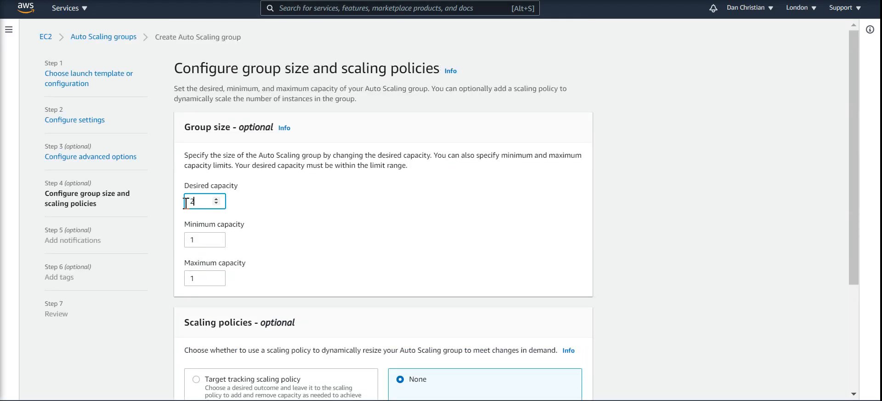
pyautogui.doubleClick(201, 239)
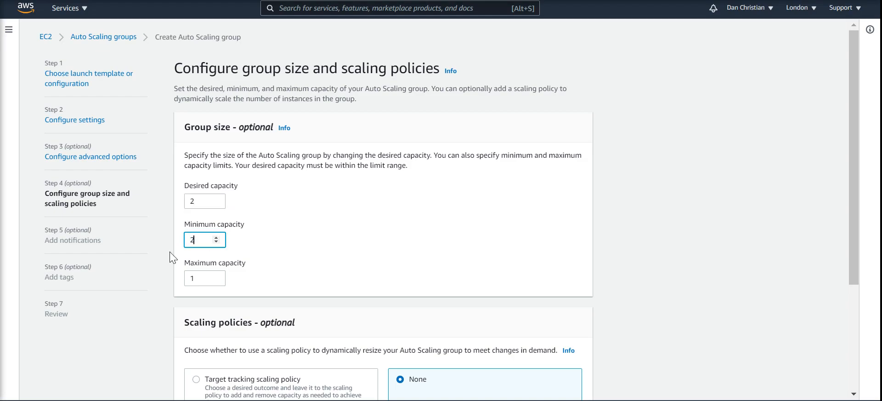
pyautogui.moveTo(206, 277); pyautogui.dragTo(164, 283)
pyautogui.write('4')
pyautogui.click(822, 155)
# Add a target tracking scaling policy on average CPU utilization with a target value of 70 and proceed to the notifications.
pyautogui.moveTo(851, 161); pyautogui.dragTo(852, 264)
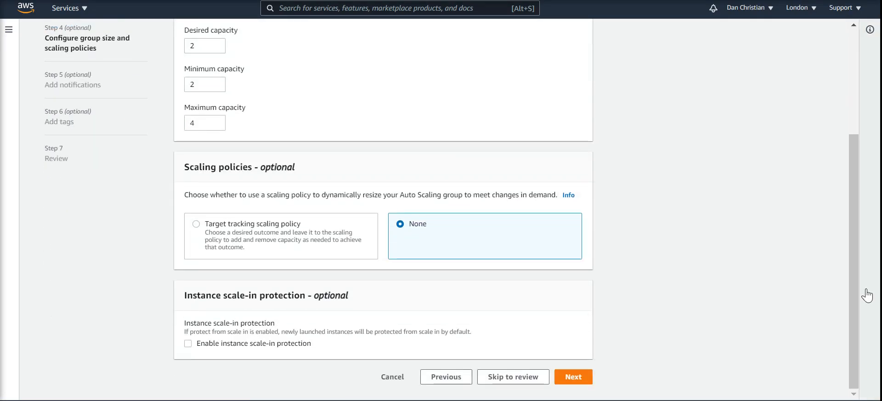
pyautogui.click(196, 223)
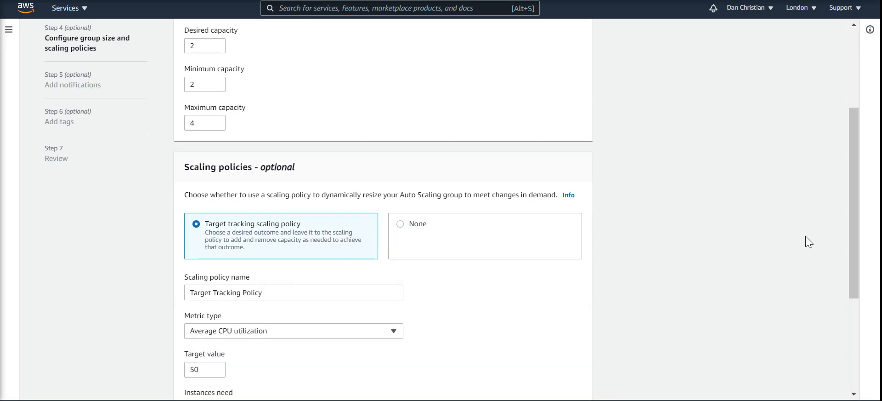
pyautogui.moveTo(852, 227); pyautogui.dragTo(855, 298)
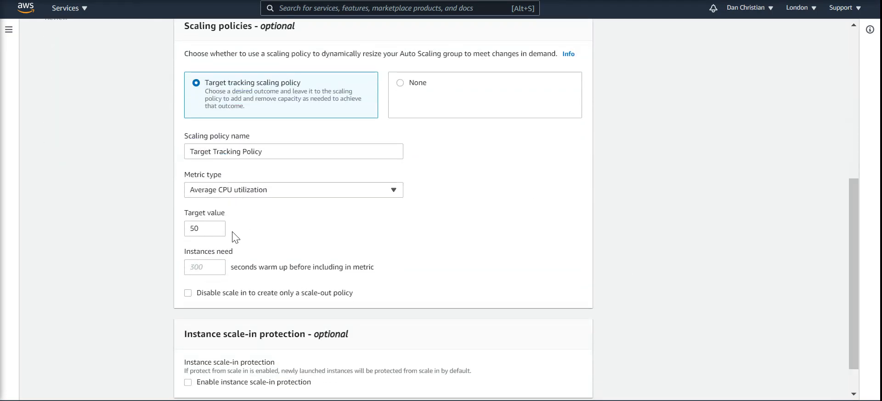
pyautogui.doubleClick(208, 228)
pyautogui.write('70')
pyautogui.click(578, 214)
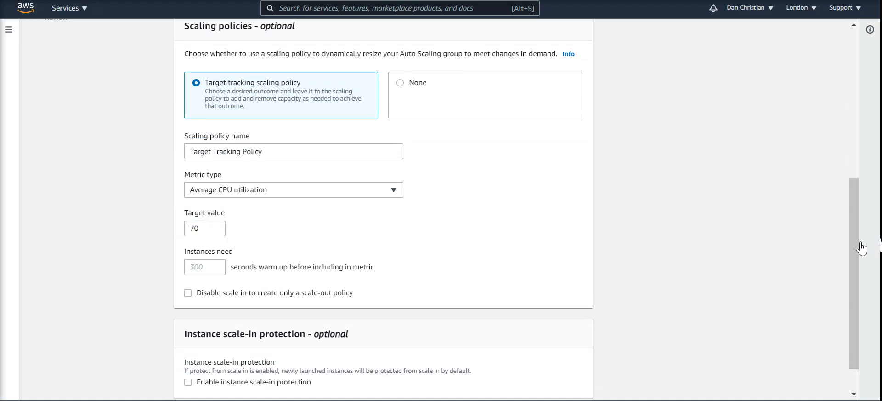
pyautogui.scroll(-2, 853, 244)
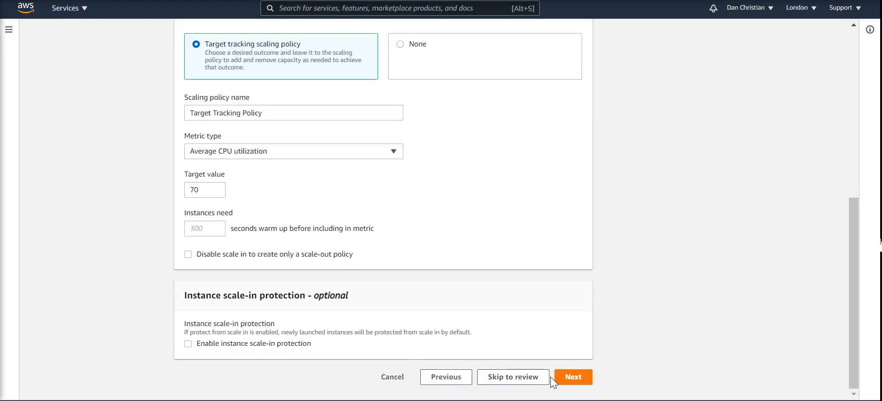
pyautogui.click(570, 381)
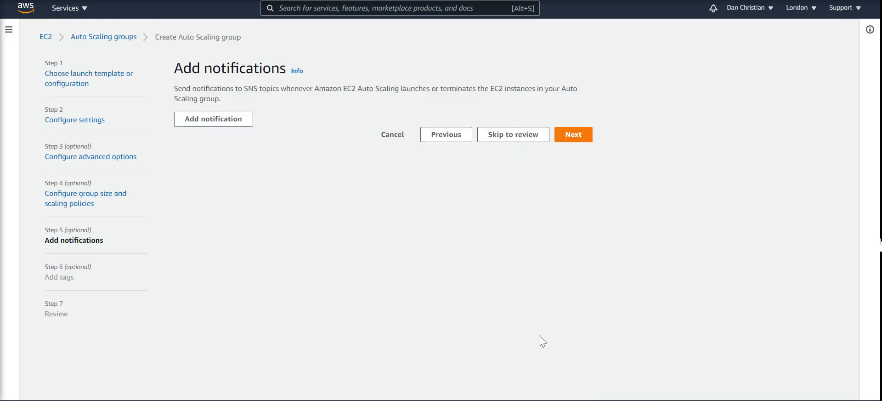
# Skip the notifications and tags, and create the Auto Scaling group from the review page.
pyautogui.click(576, 138)
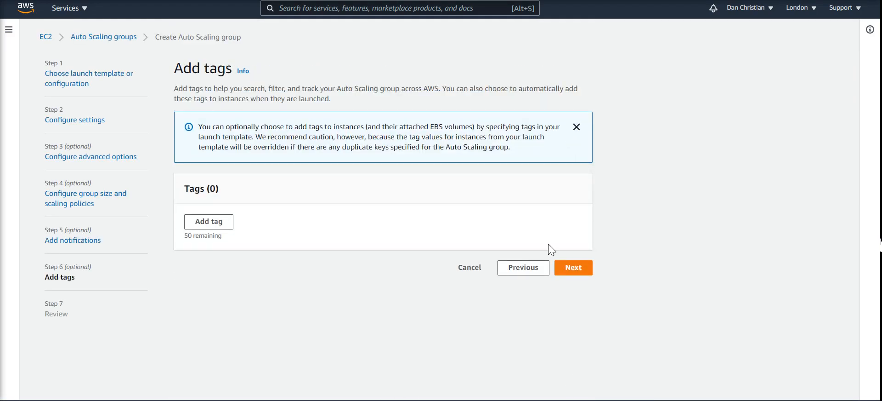
pyautogui.click(573, 268)
pyautogui.moveTo(854, 111); pyautogui.dragTo(854, 363)
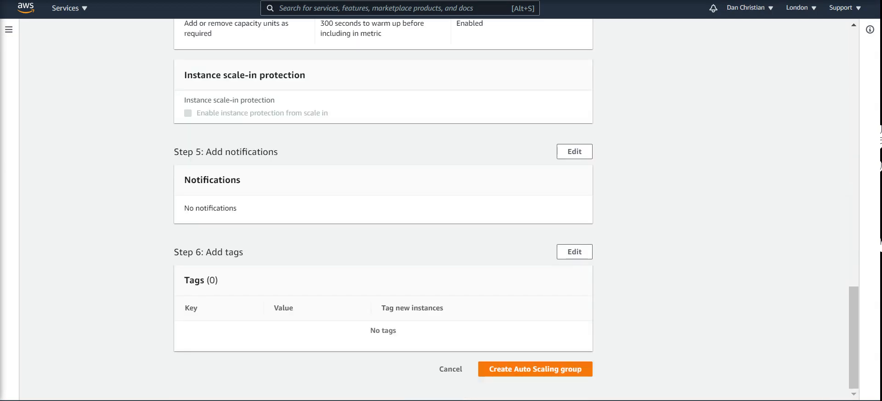
pyautogui.click(560, 373)
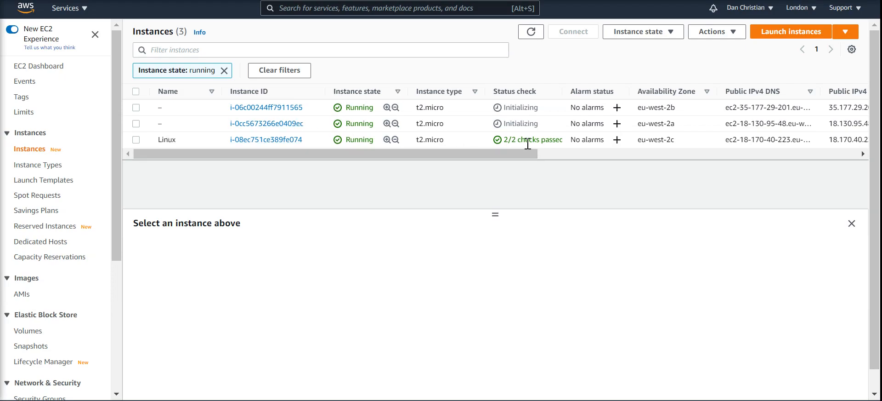
# Terminate the running Linux instance and the two unnamed instances in eu-west-2b and eu-west-2a.
pyautogui.click(136, 139)
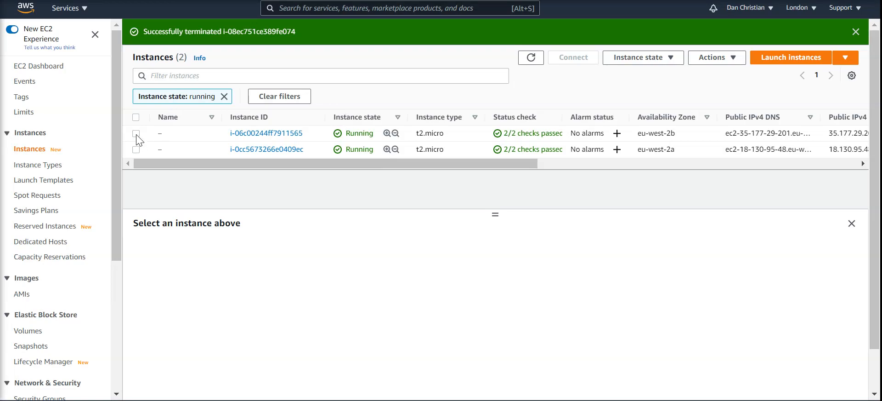
pyautogui.click(136, 134)
pyautogui.click(136, 149)
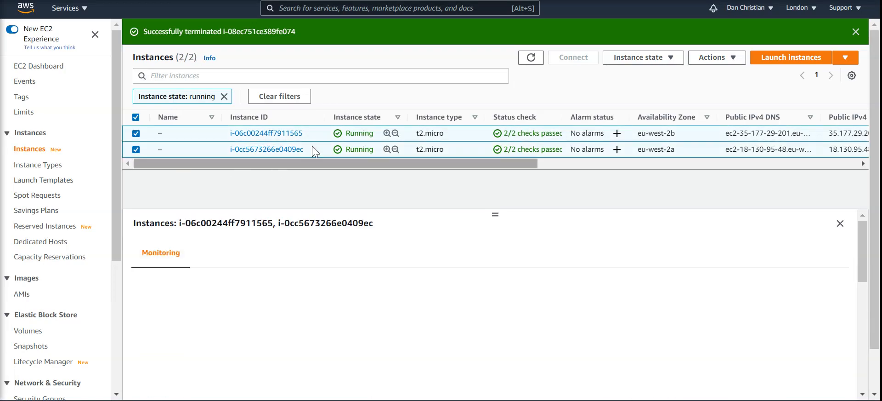
pyautogui.click(623, 61)
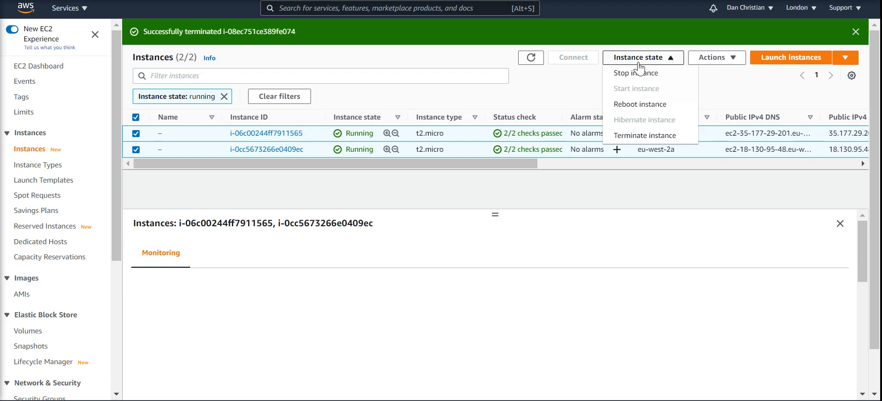
pyautogui.click(638, 136)
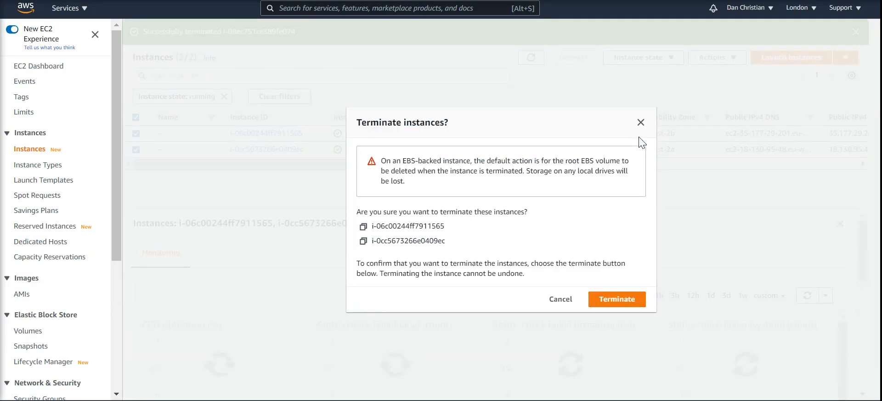
pyautogui.click(612, 301)
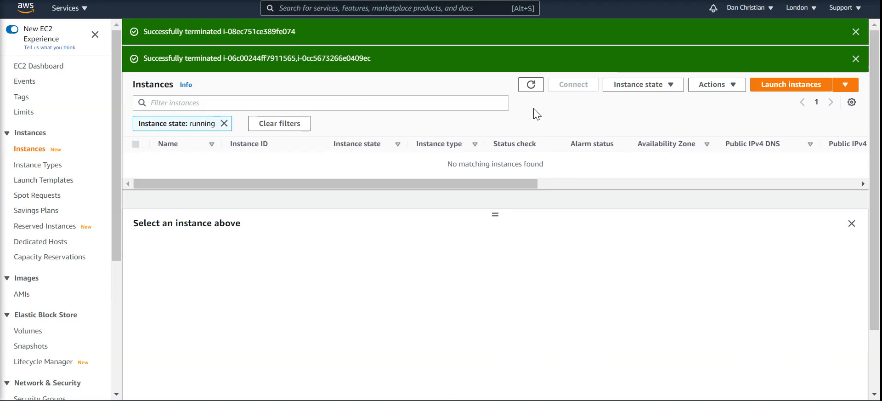
# Refresh the list of running instances to check whether the Auto Scaling group launches replacements.
pyautogui.click(532, 87)
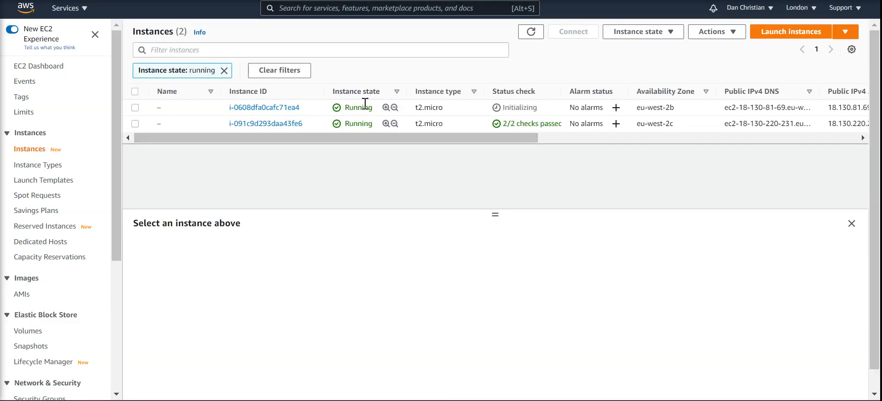
pyautogui.click(649, 400)
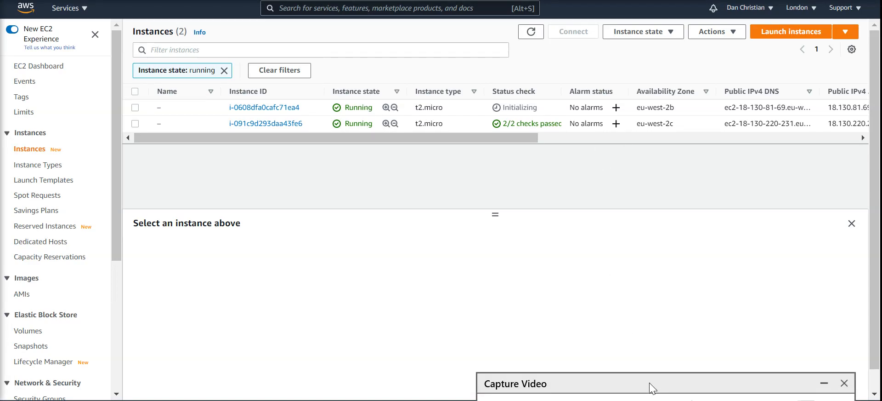